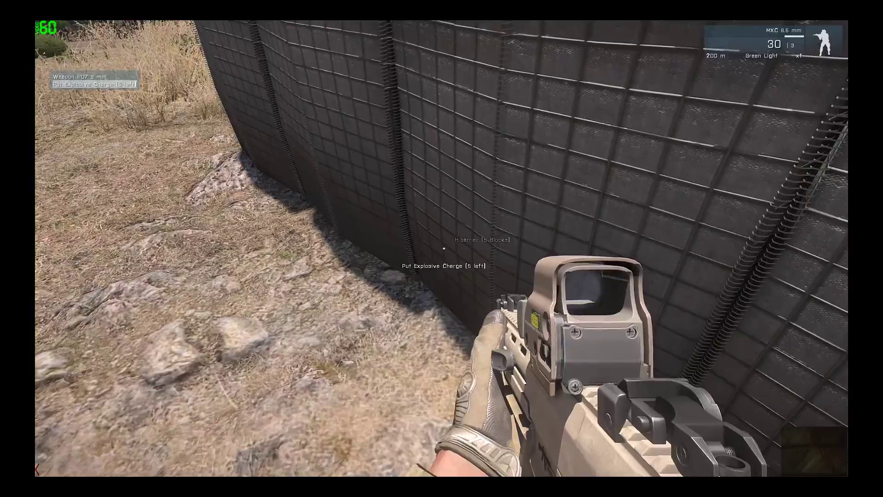
- Retreat from the H-barrier with the timed explosive charge, return after the blast, and inspect the barrier up close
key("s")
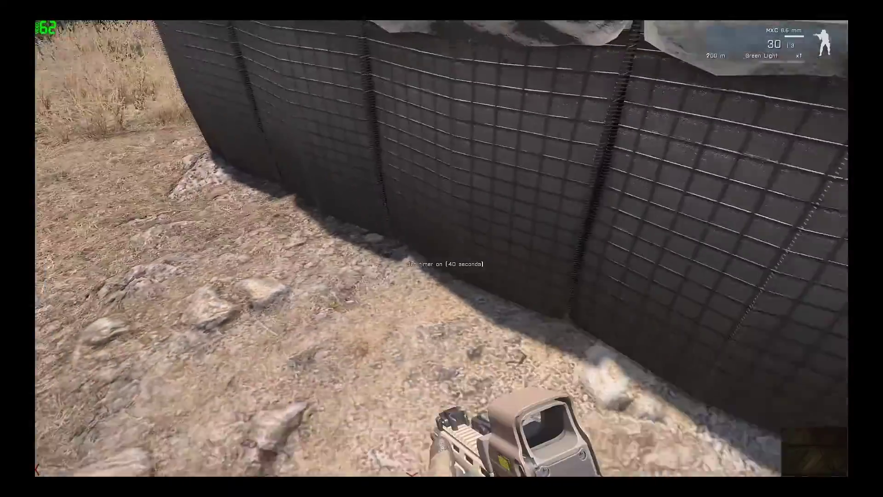
key("shift+w")
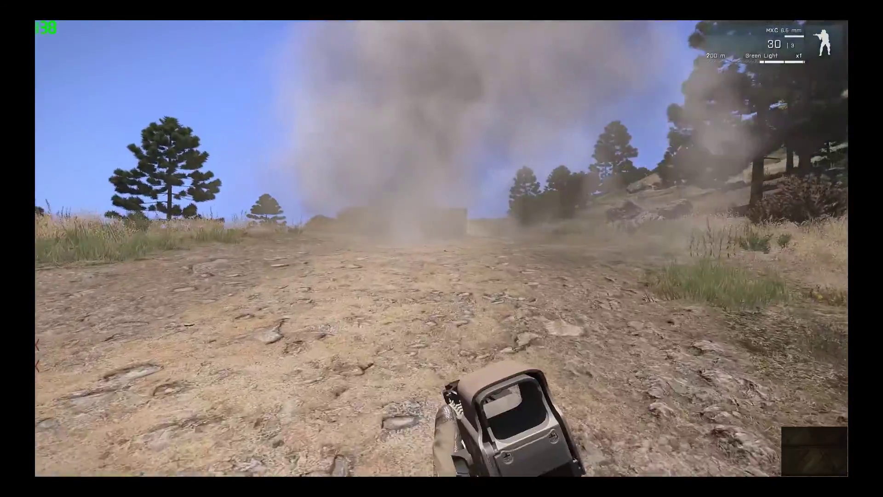
key("w")
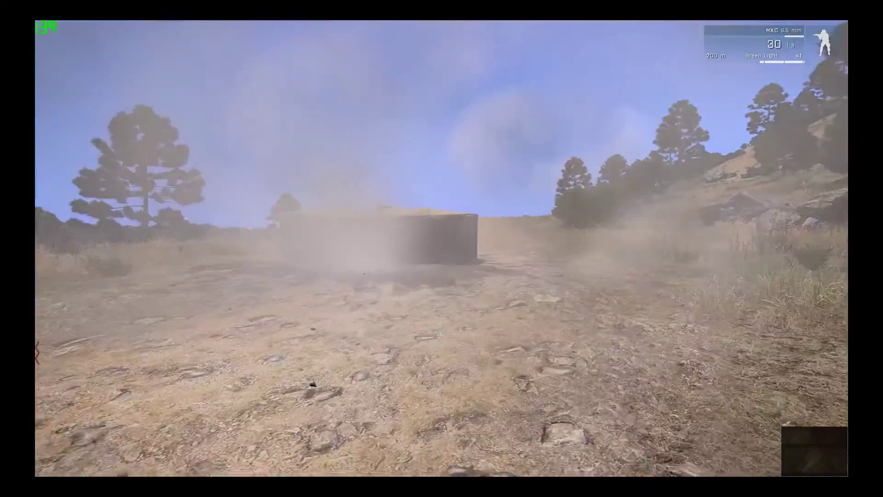
key("w")
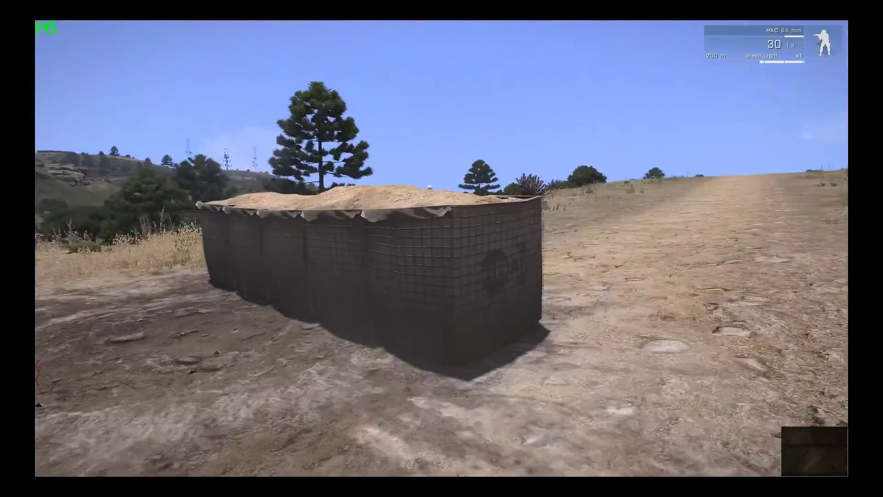
key("a")
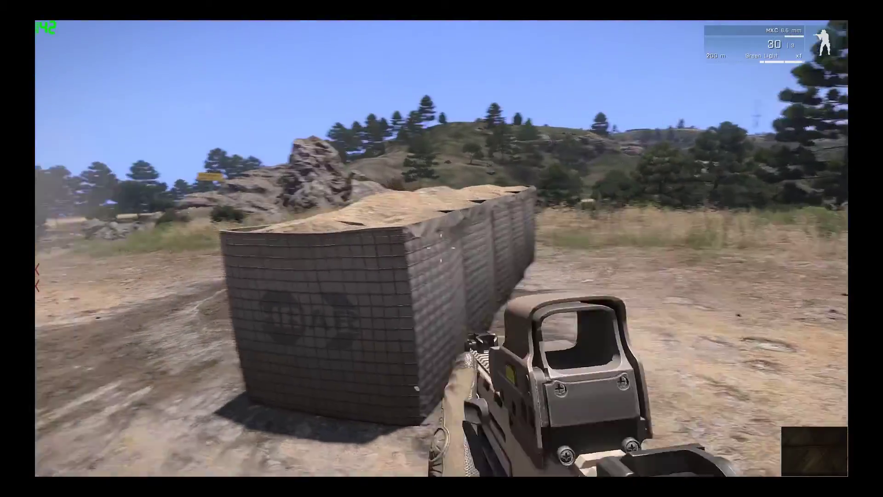
- Run back along the dirt road towards the H-barrier roadblocks to survey them at the junction
key("w")
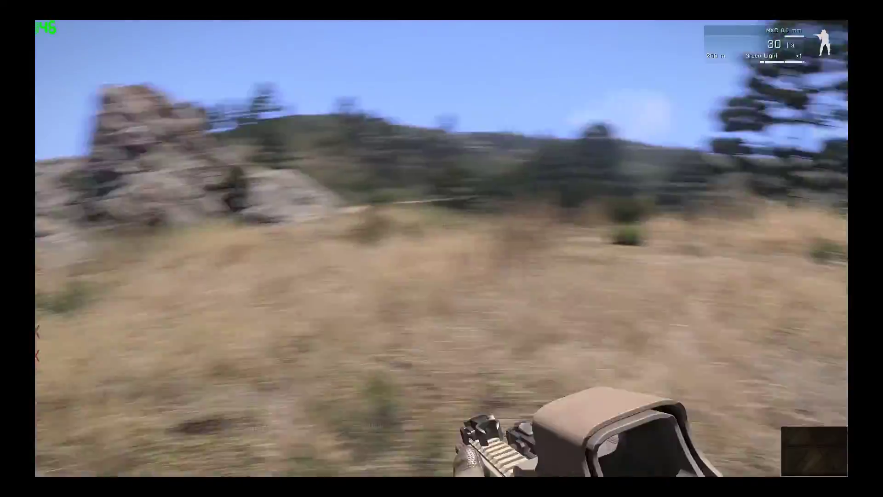
key("w")
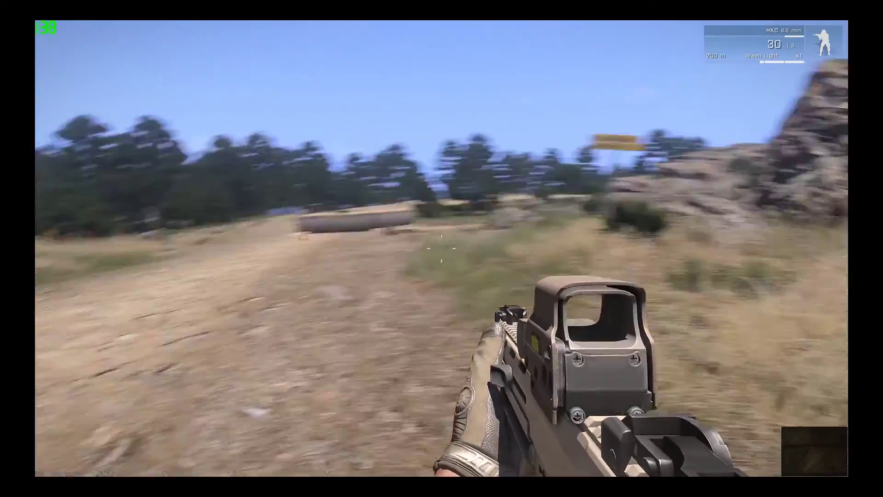
key("shift+w")
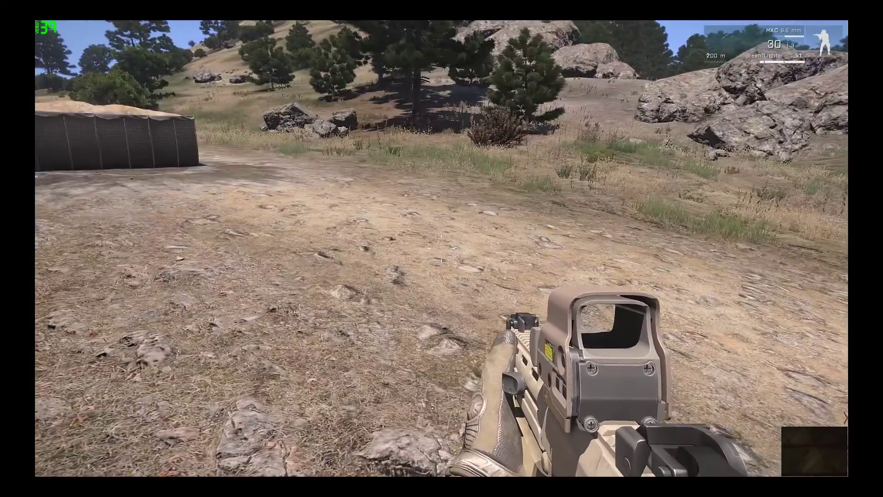
key("w")
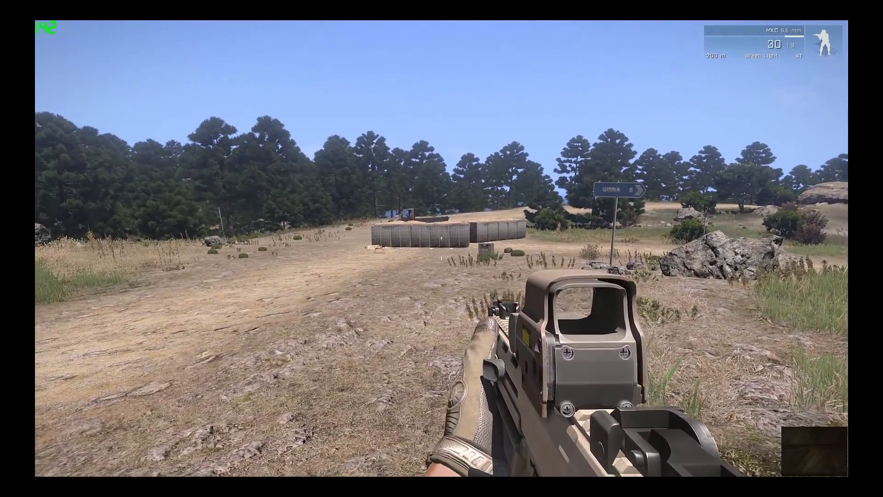
key("shift+w")
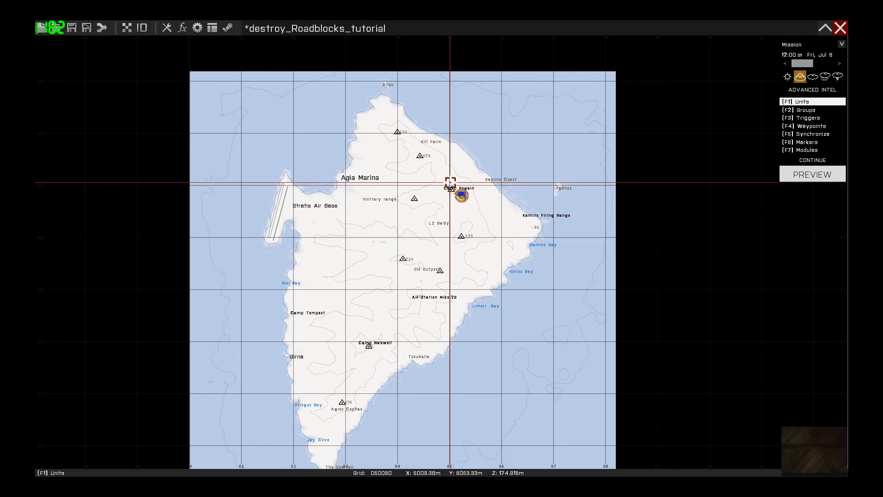
- Locate the roadblock junction on the editor map and check the unit properties of the truck wreck there
scroll(436, 243, "down", 2)
scroll(452, 187, "up", 10)
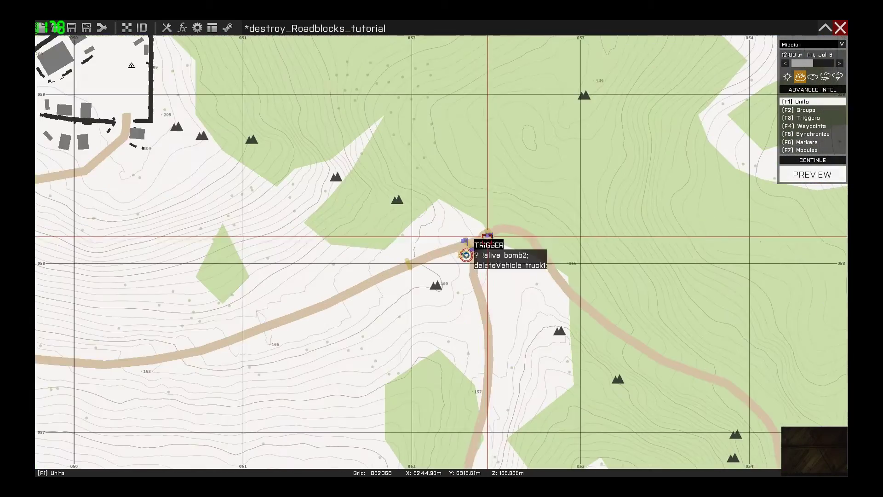
scroll(488, 236, "up", 6)
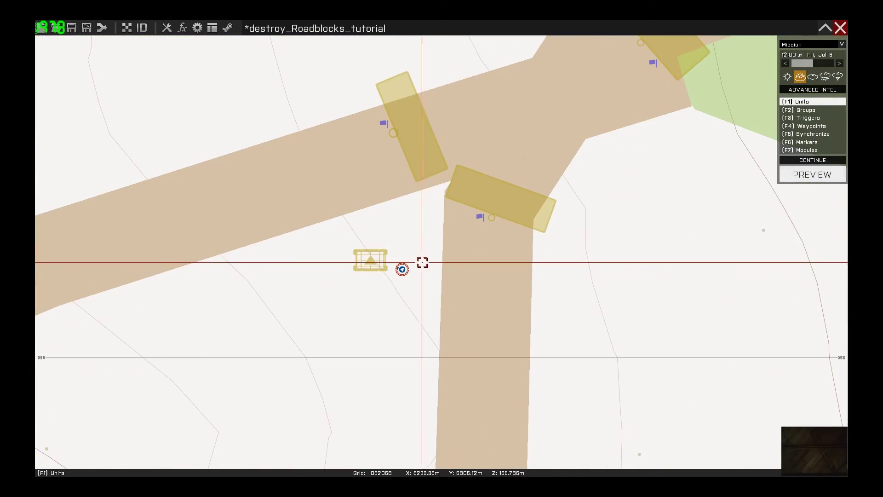
right_click_drag(426, 213, 401, 260)
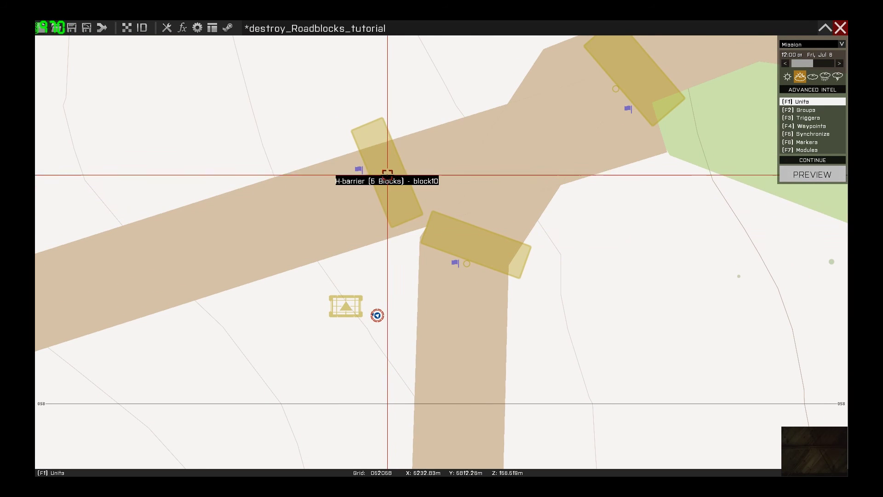
right_click_drag(515, 188, 433, 297)
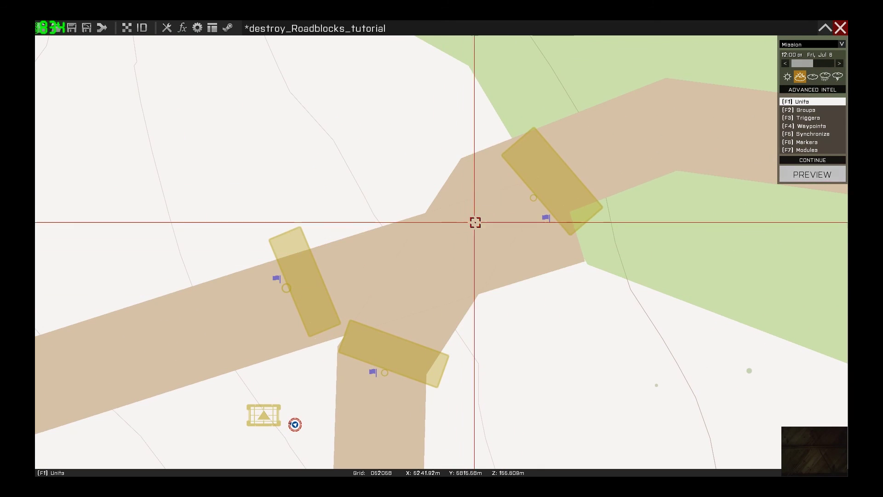
double_click(556, 184)
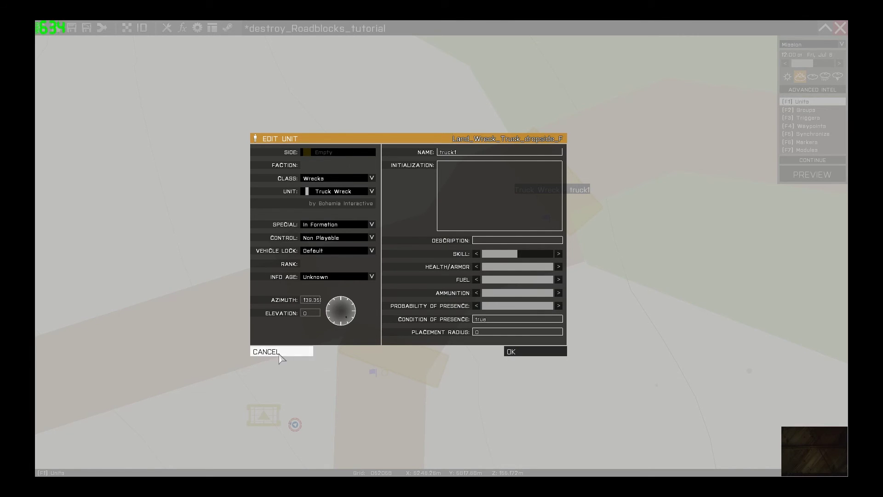
left_click(267, 352)
- Open the bomb2 IED's unit properties and review the available mine types, leaving its type as it is
right_click_drag(296, 306, 354, 236)
scroll(411, 330, "up", 3)
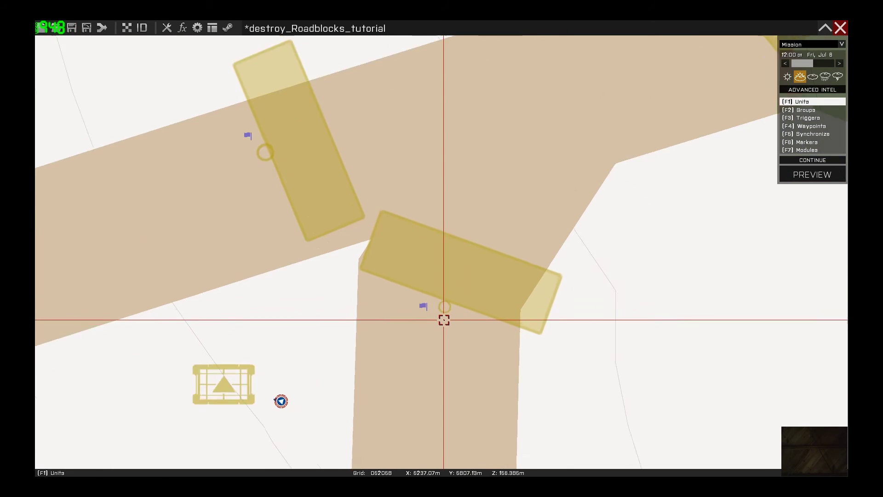
double_click(423, 317)
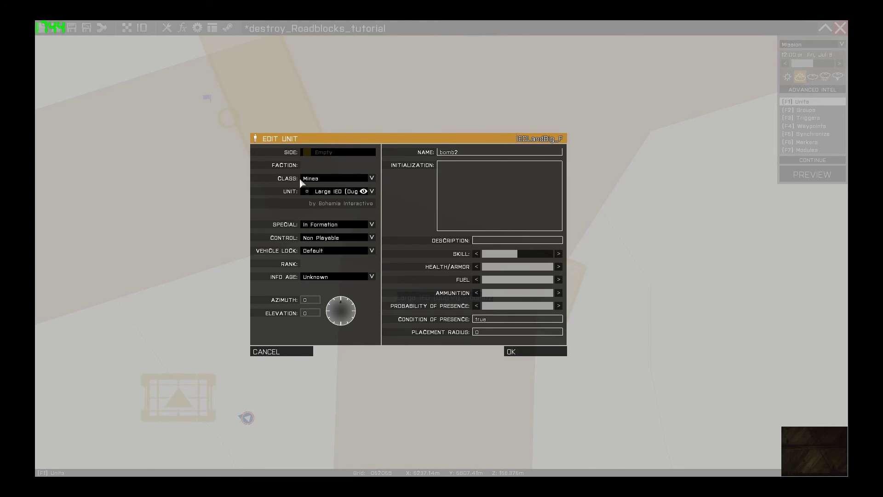
left_click(372, 179)
left_click(372, 179)
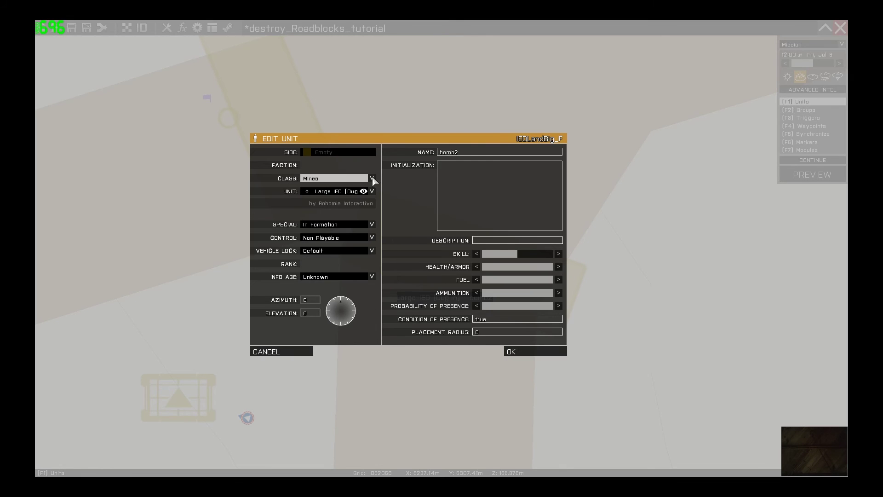
left_click(369, 192)
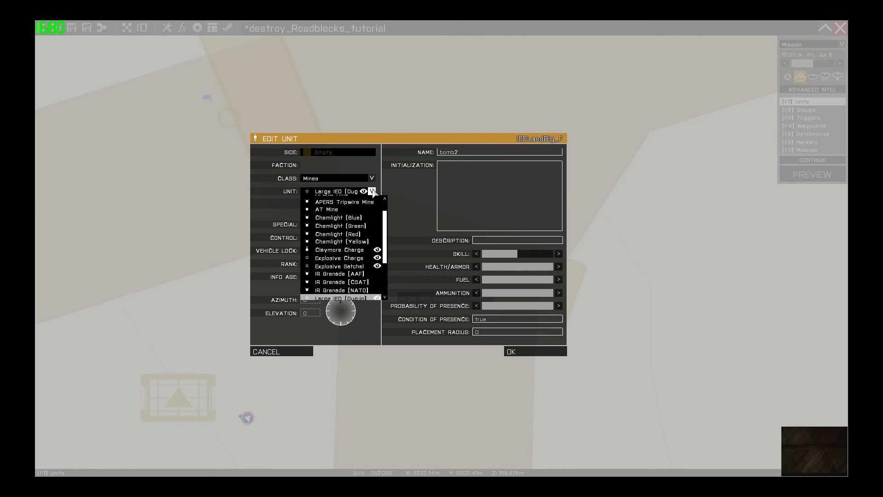
scroll(355, 262, "down", 2)
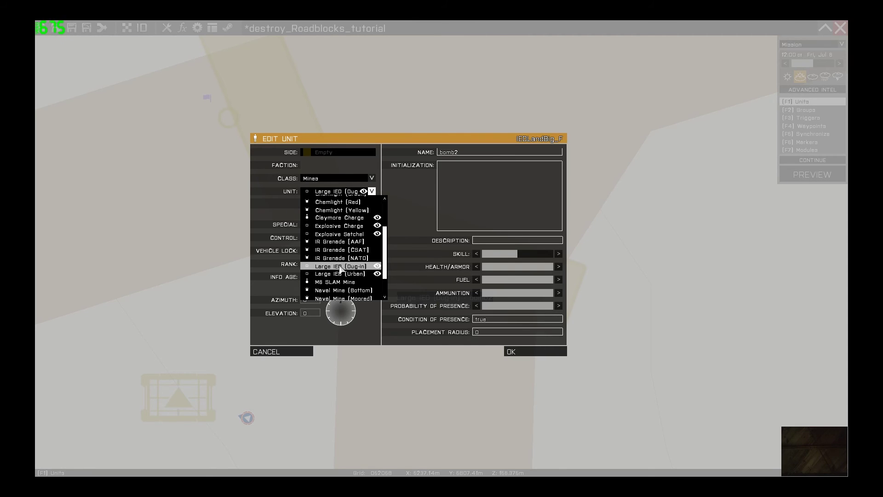
key("Escape")
- Check the bomb2 IED's unit properties and reposition it just outside the long edge of the block1 H-barrier
right_click_drag(458, 318, 453, 292)
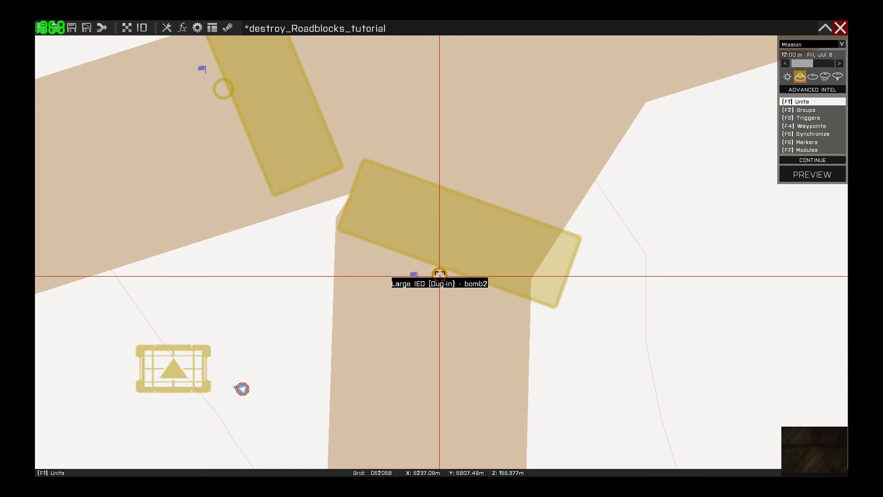
double_click(439, 275)
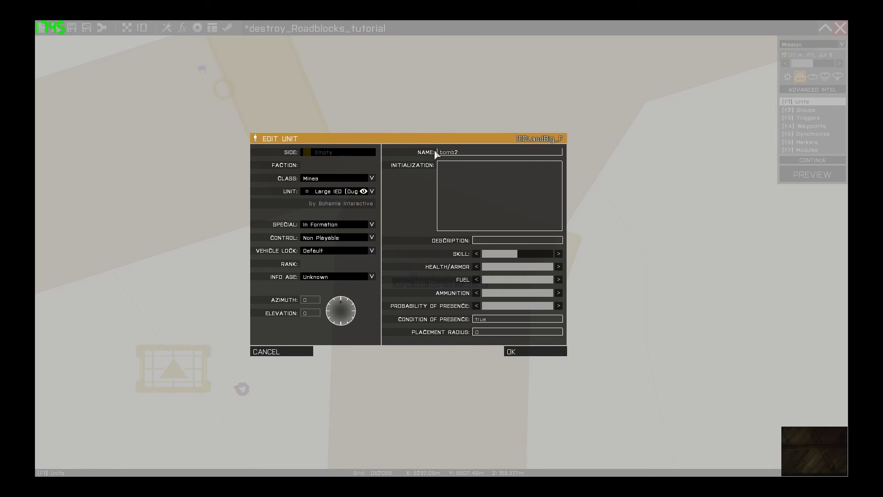
left_click(522, 352)
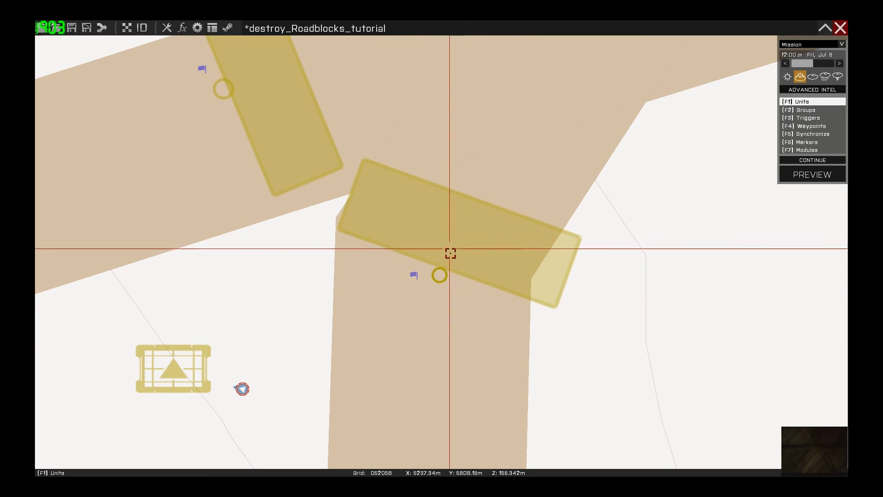
left_click_drag(439, 276, 451, 232)
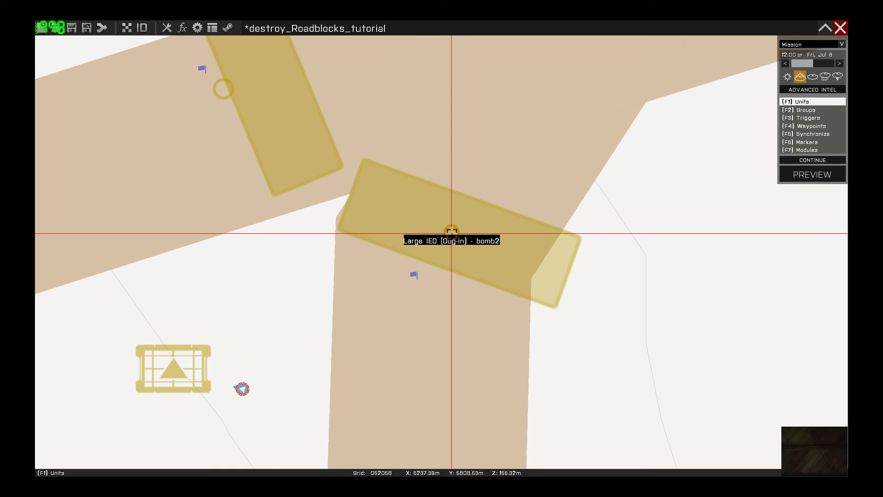
left_click_drag(451, 233, 448, 275)
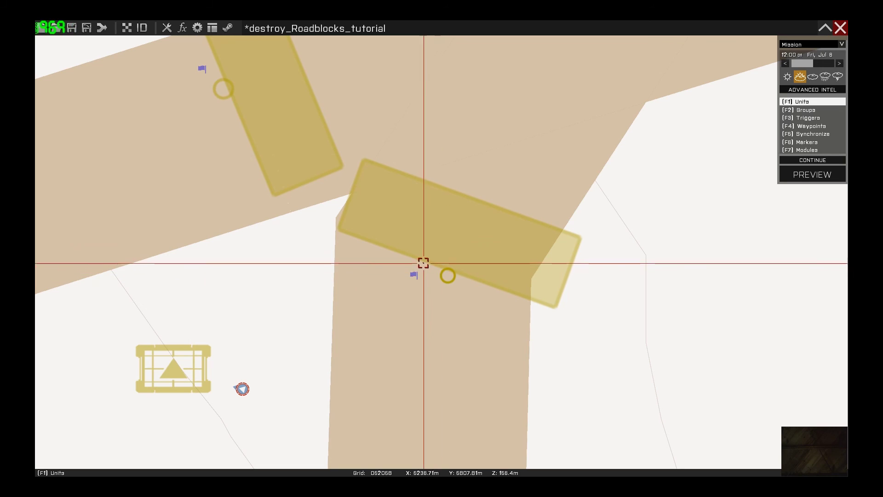
- Examine the condition and on-activation code of the trigger placed beside the bomb2 IED
key("F3")
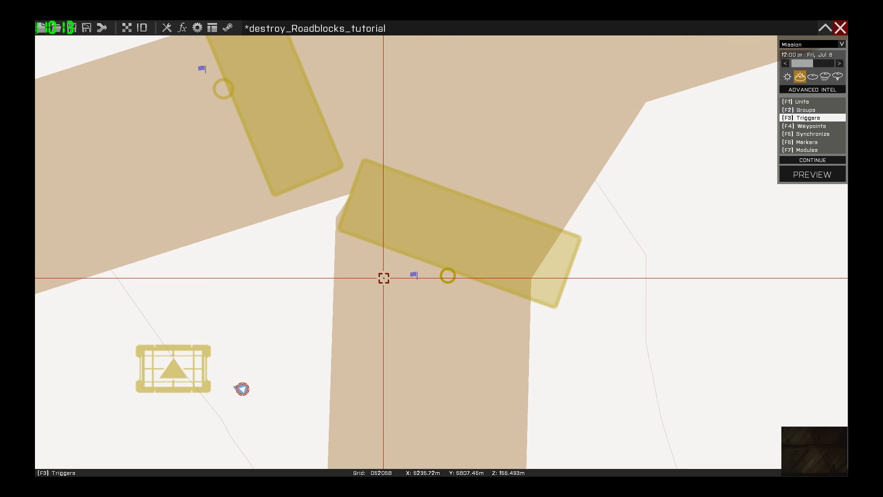
mouse_move(413, 275)
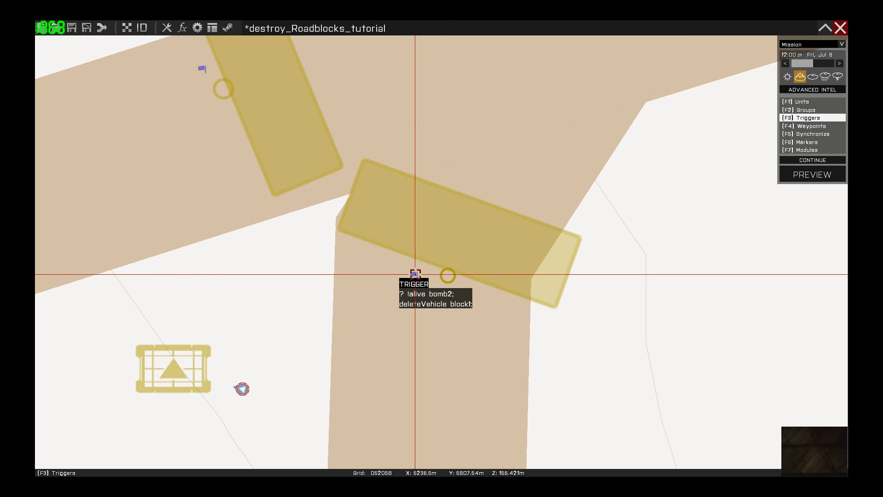
double_click(416, 274)
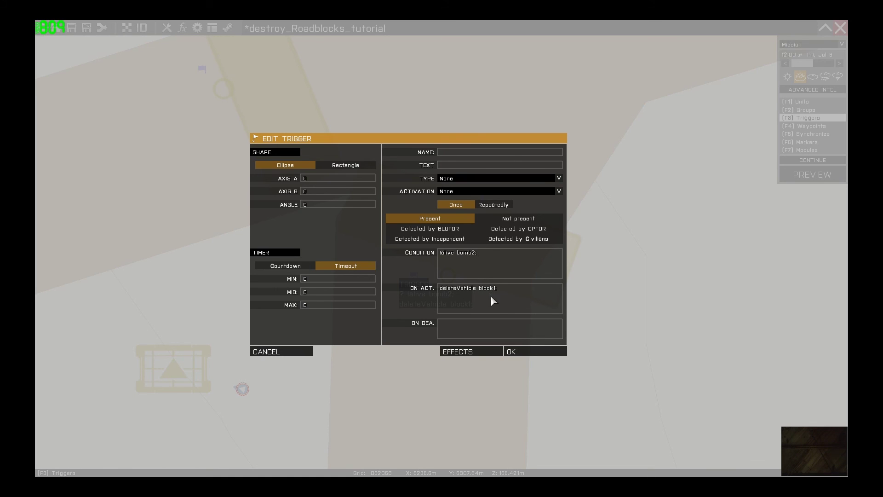
left_click(523, 350)
- Check the name in the unit properties of the H-barrier next to the bomb2 IED
key("F1")
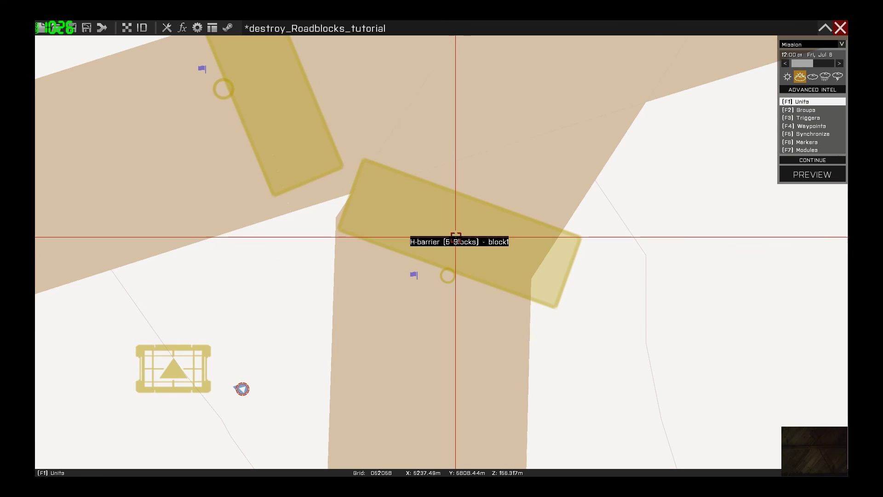
double_click(457, 240)
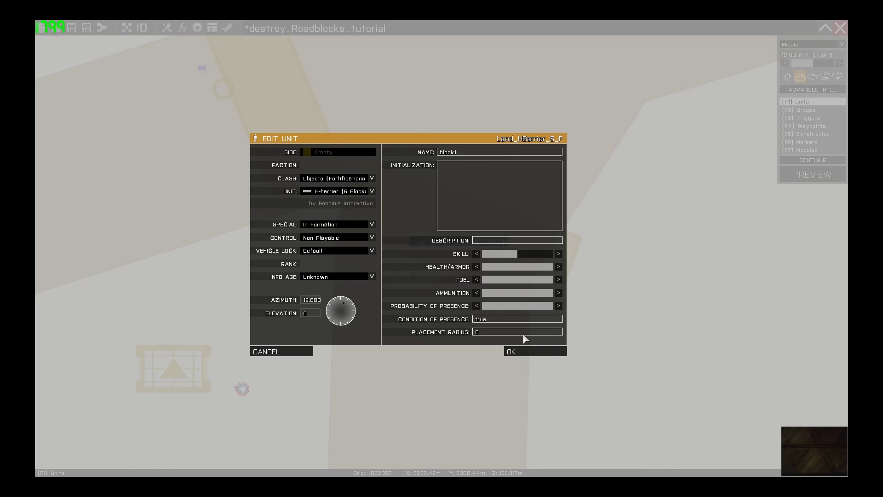
left_click(524, 352)
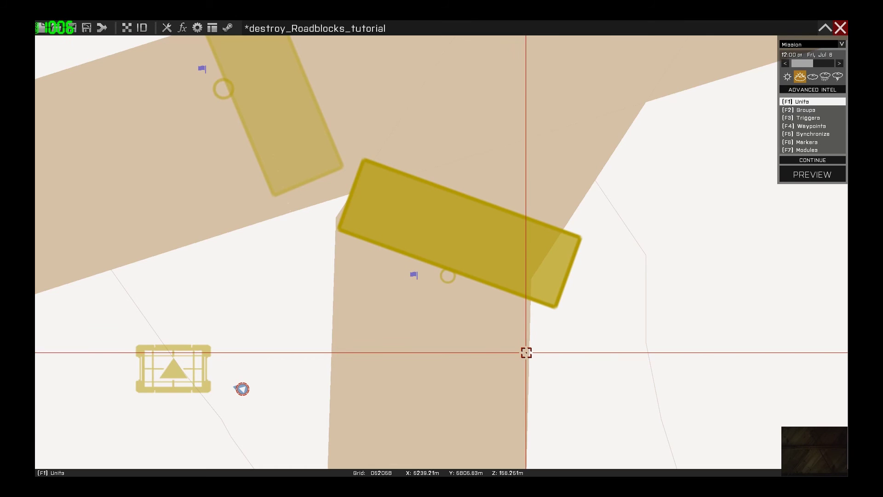
- Preview the mission and open the inventory of the explosives crate
scroll(502, 312, "up", 4)
scroll(446, 345, "up", 3)
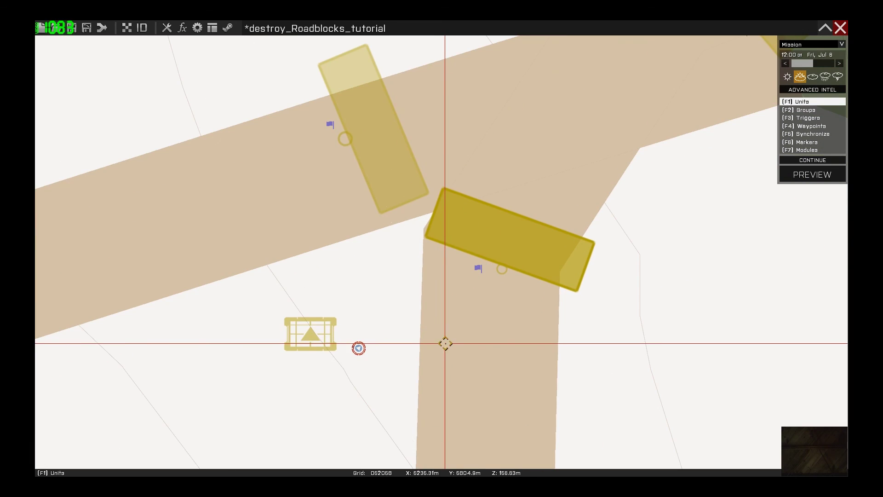
right_click_drag(445, 343, 468, 301)
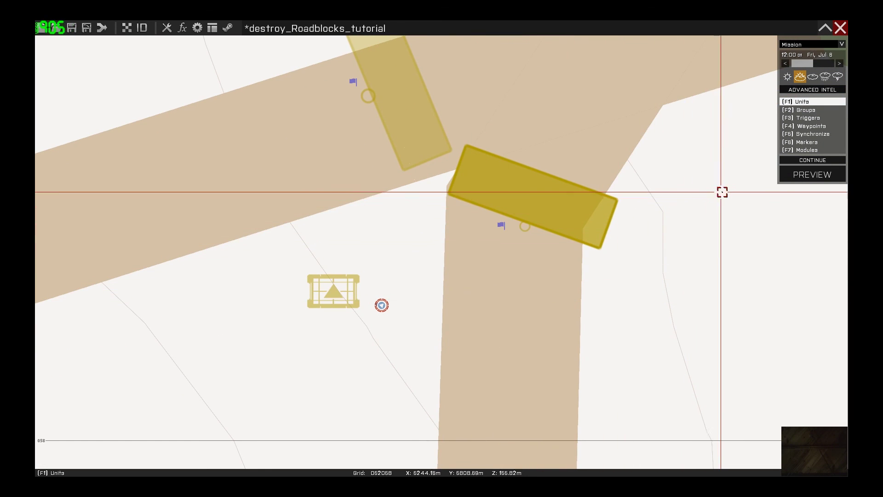
left_click(798, 177)
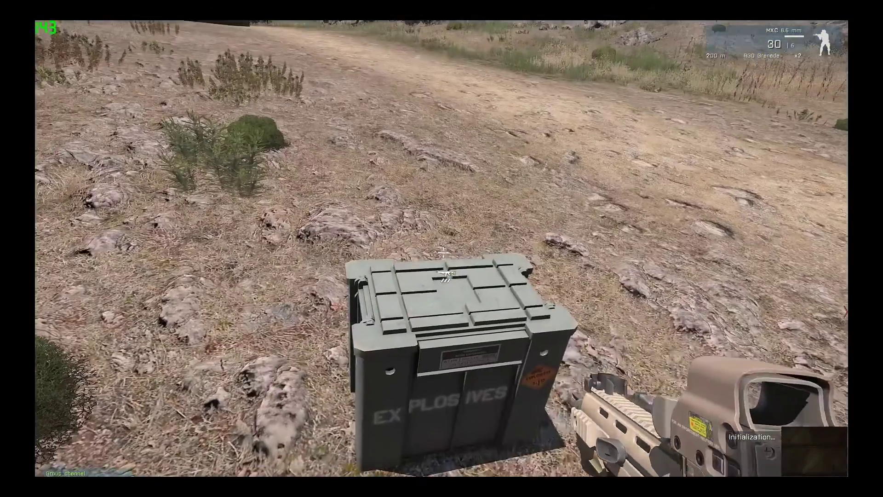
key("i")
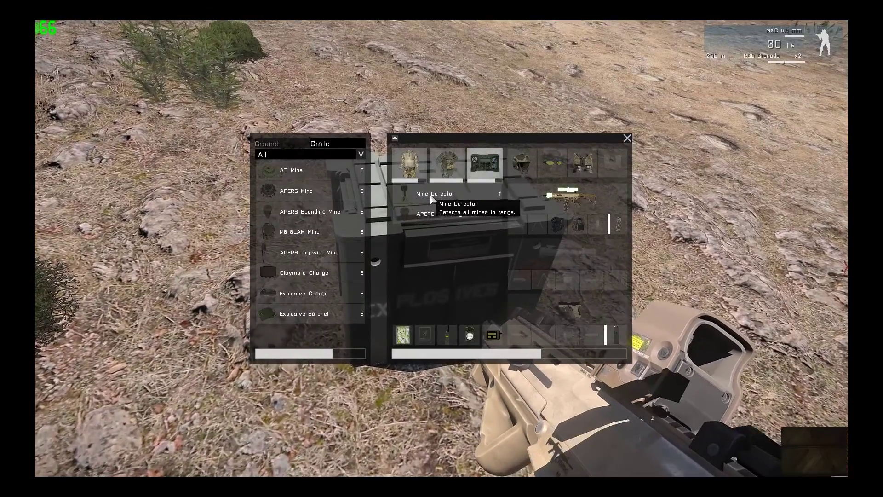
- Return the mine detector and APERS bounding mine to the crate and take explosive charges from it
right_click(431, 199)
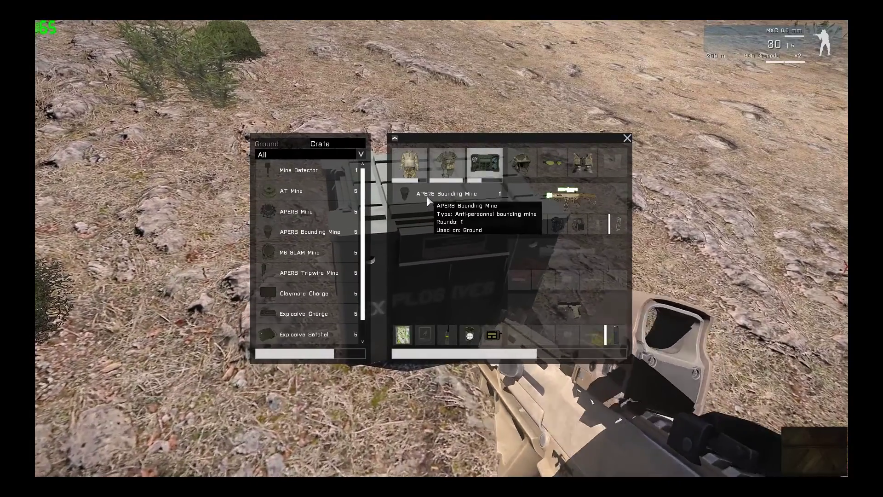
right_click(428, 198)
scroll(306, 276, "down", 1)
right_click(294, 296)
right_click(294, 296)
left_click(294, 297)
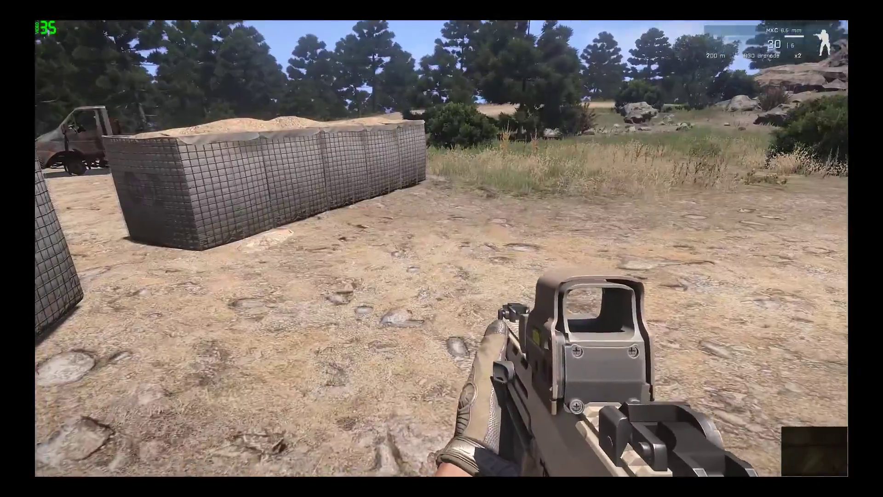
- Inspect the explosive charge and IED beside the long H-barrier, and run away along the dirt road
key("w")
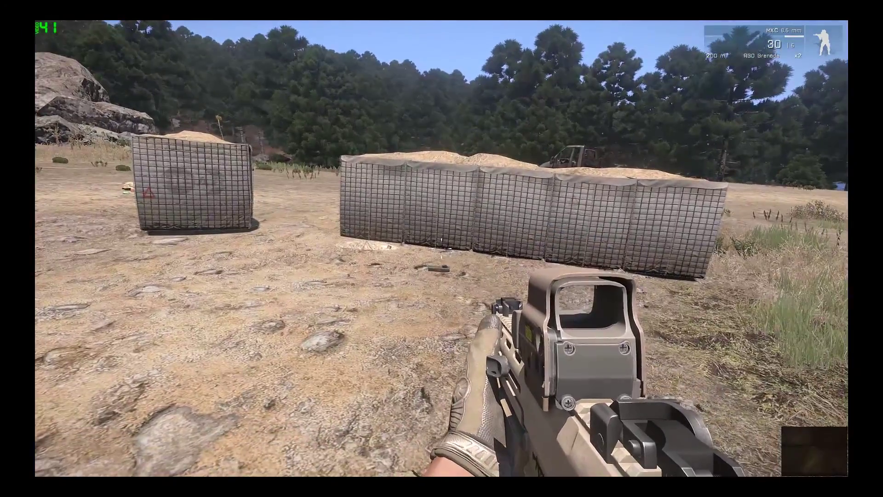
key("w")
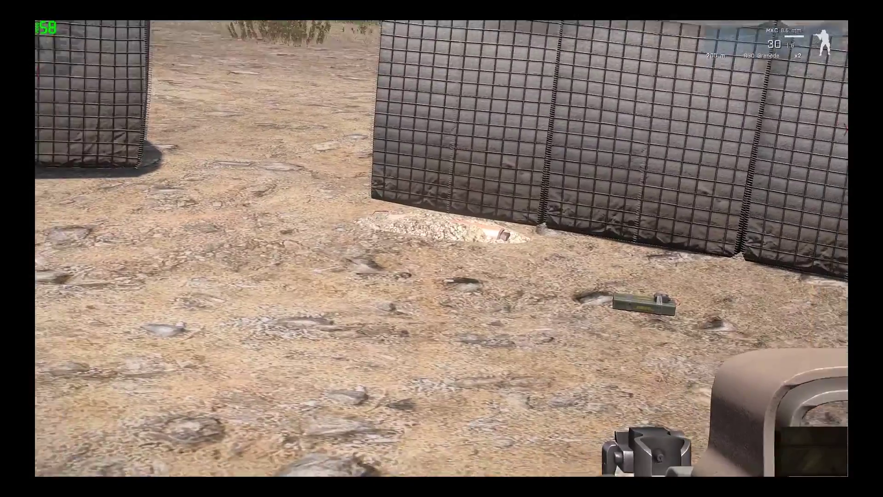
key("shift+w")
key("shift+w")
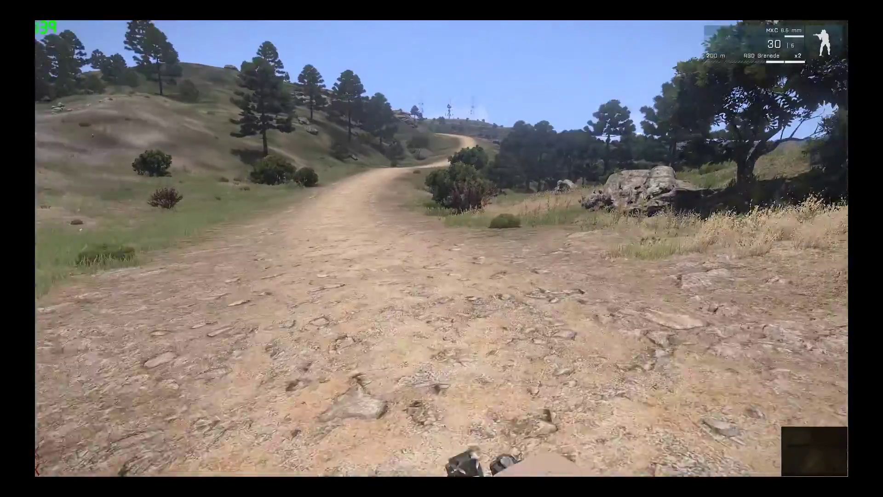
- Switch to third-person view at a safe distance and detonate the explosive charge beside the H-barrier
key("KP_Enter")
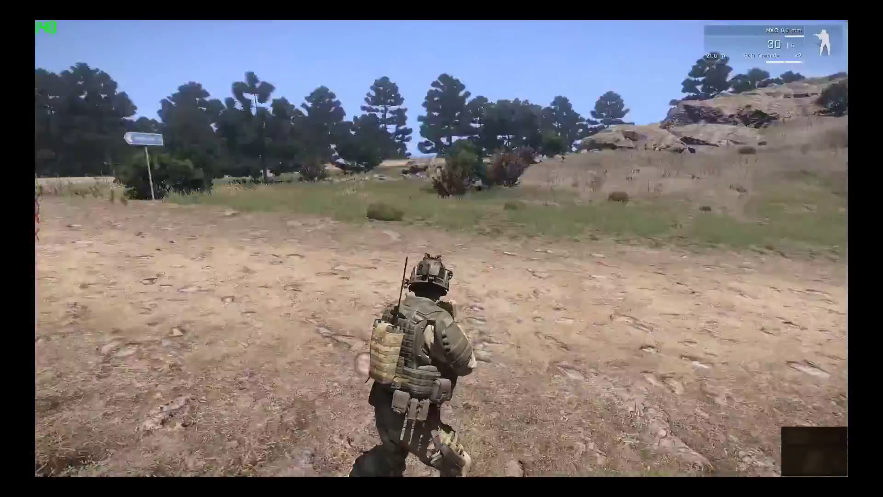
key("w")
scroll(441, 249, "down", 1)
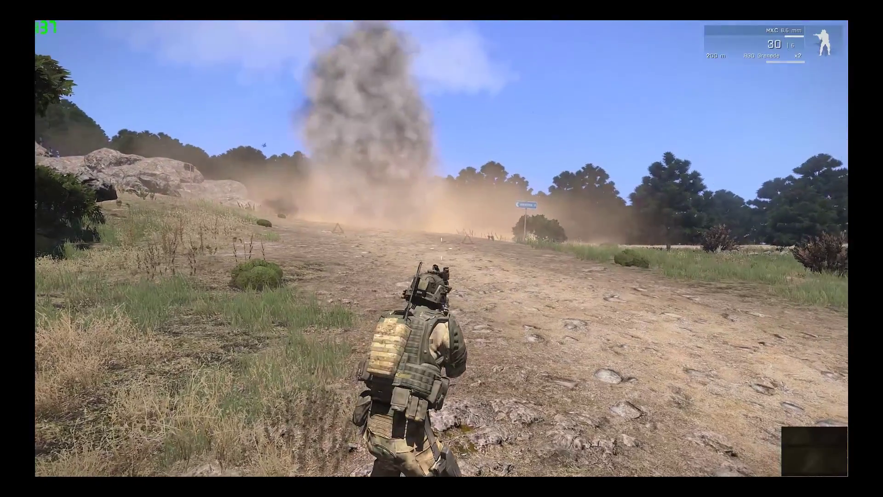
- Walk back through the smoke to the blast site and check whether the H-barrier has been removed
key("w")
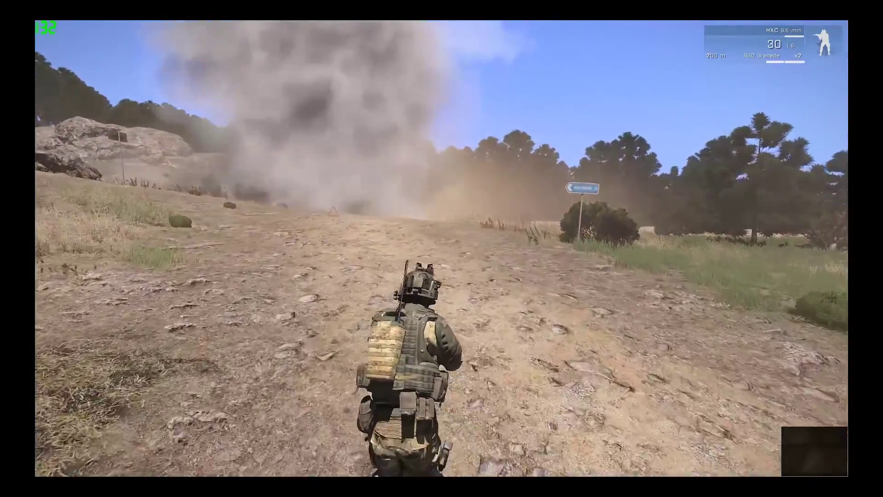
key("w")
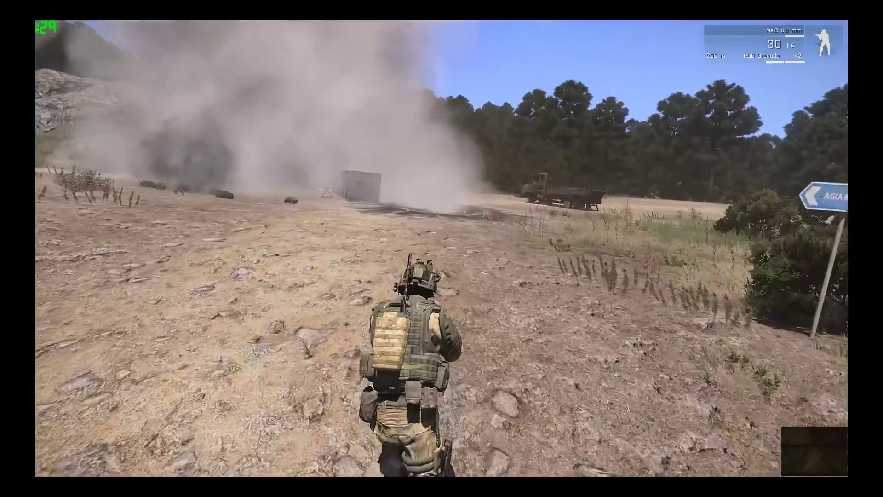
key("w")
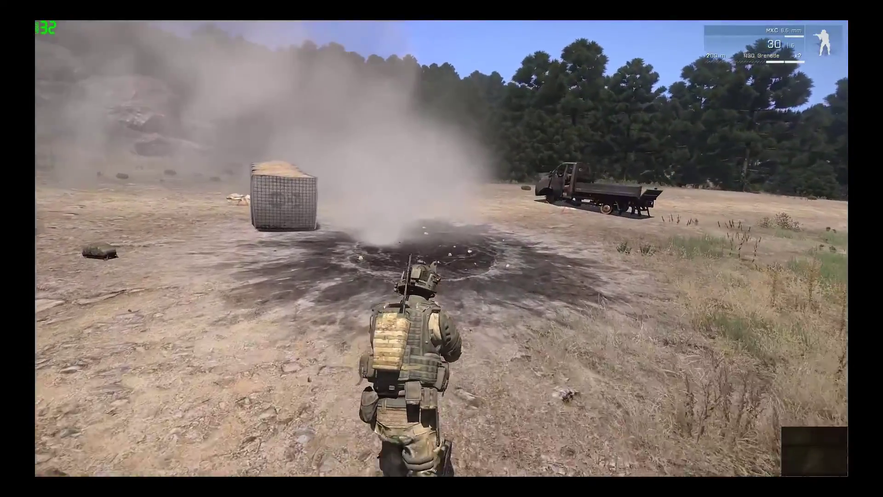
key("w")
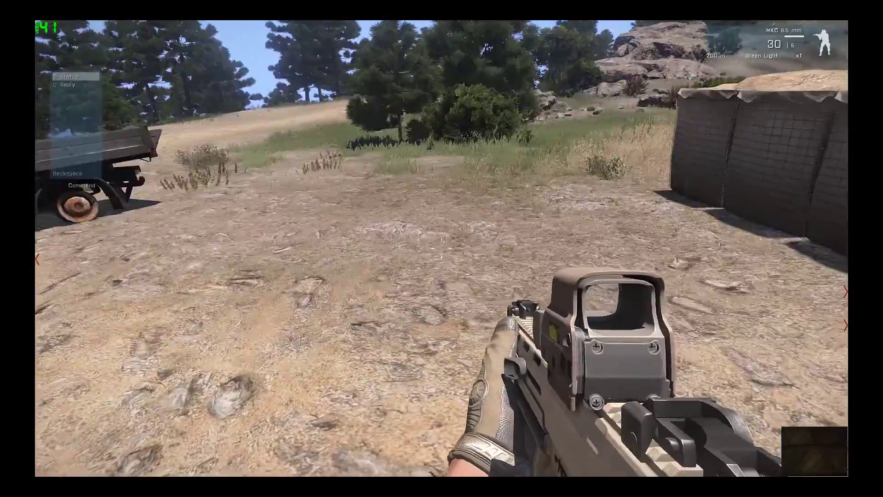
- Inspect the IED beside the truck wreck and place an explosive charge at the wreck
key("w")
scroll(441, 248, "down", 1)
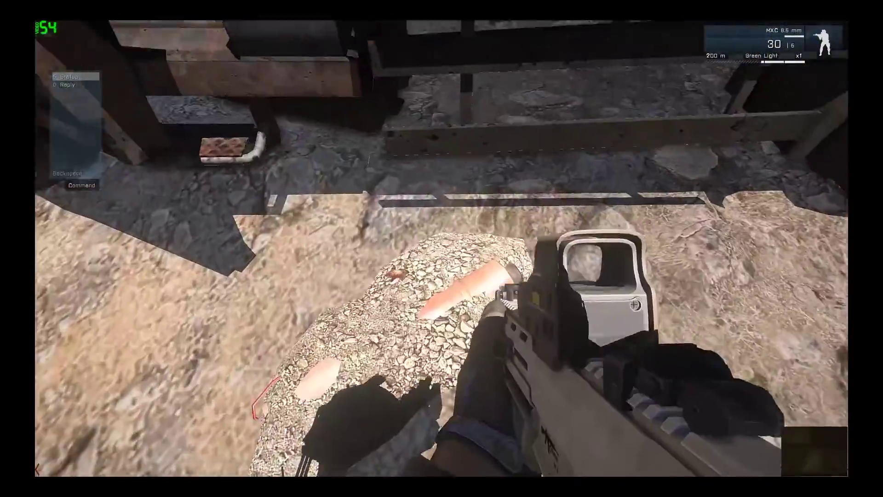
key("w")
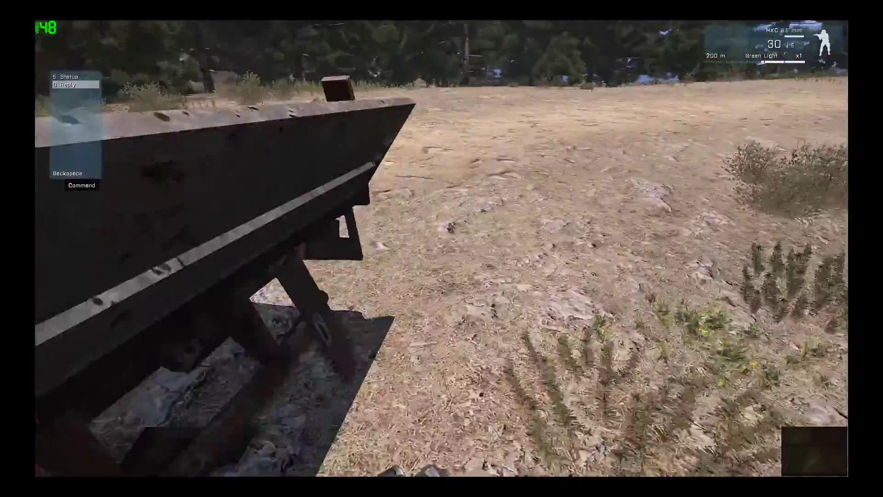
key("w")
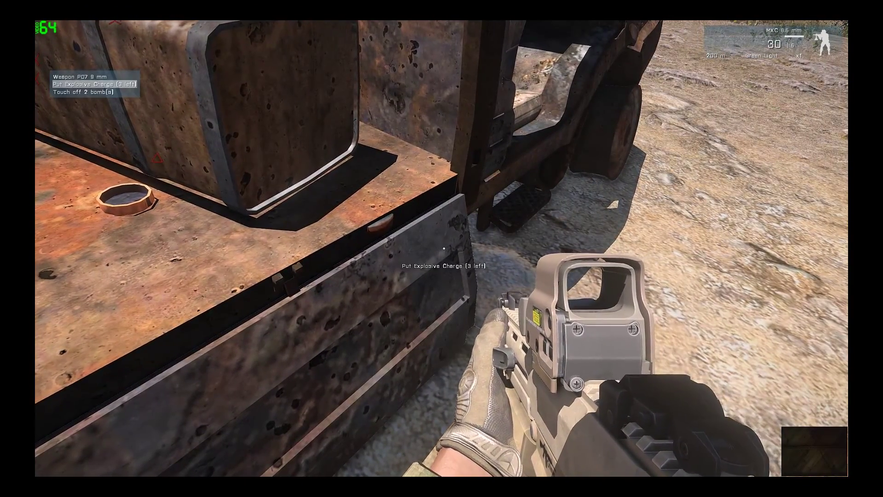
key("space")
key("w")
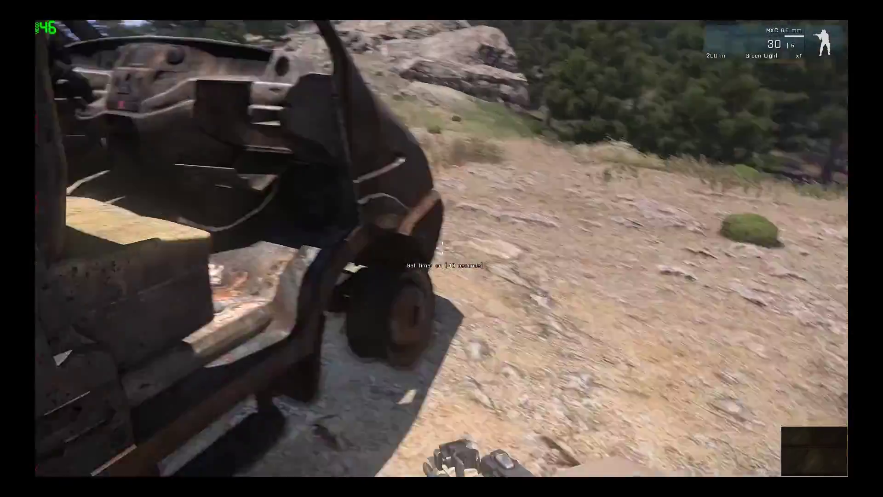
- Run to a safe distance, zoom in on the truck wreck and remaining H-barrier, and touch off the placed charges
key("shift+w")
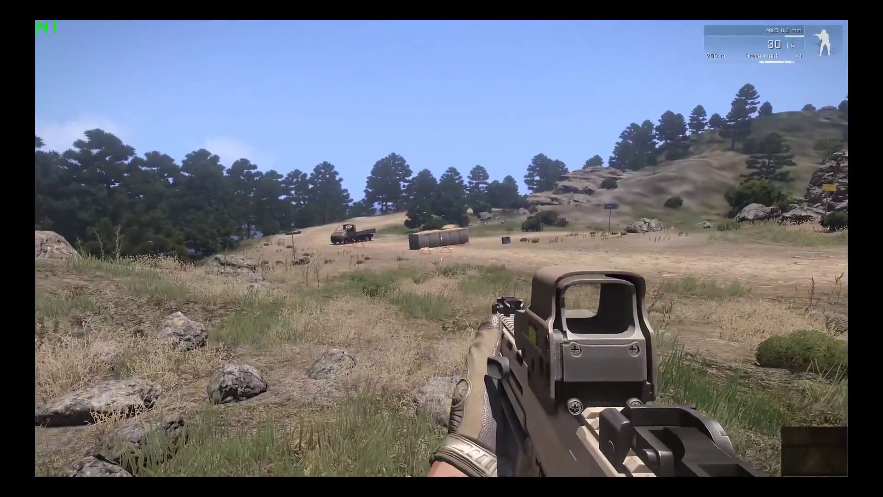
right_click(442, 248)
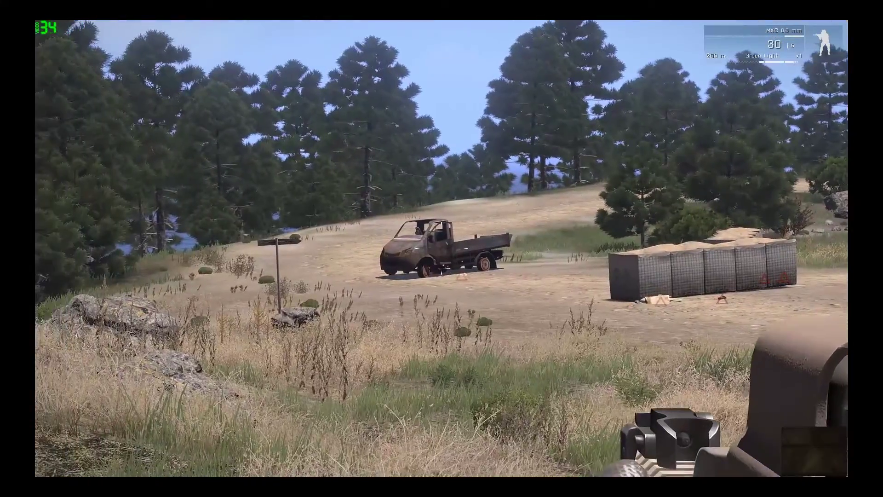
right_click(441, 248)
scroll(442, 248, "down", 3)
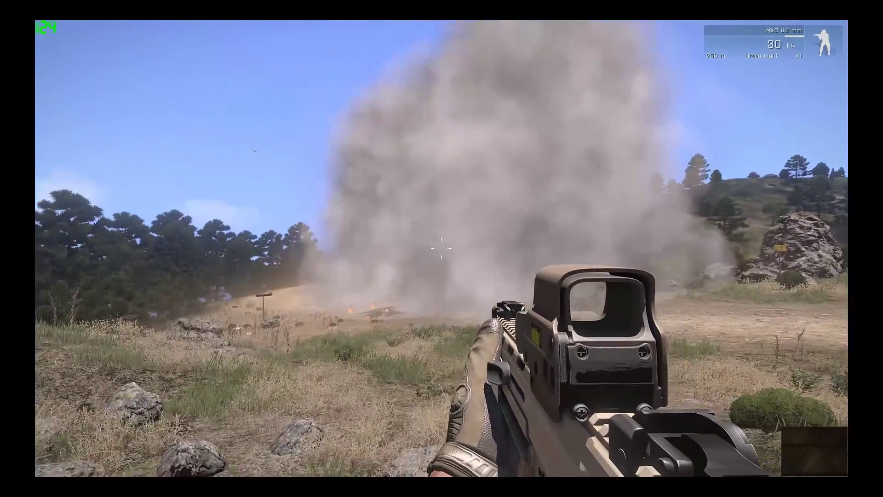
- Return to the blast sites and examine whether the truck wreck and the remaining H-barriers are gone
right_click(442, 248)
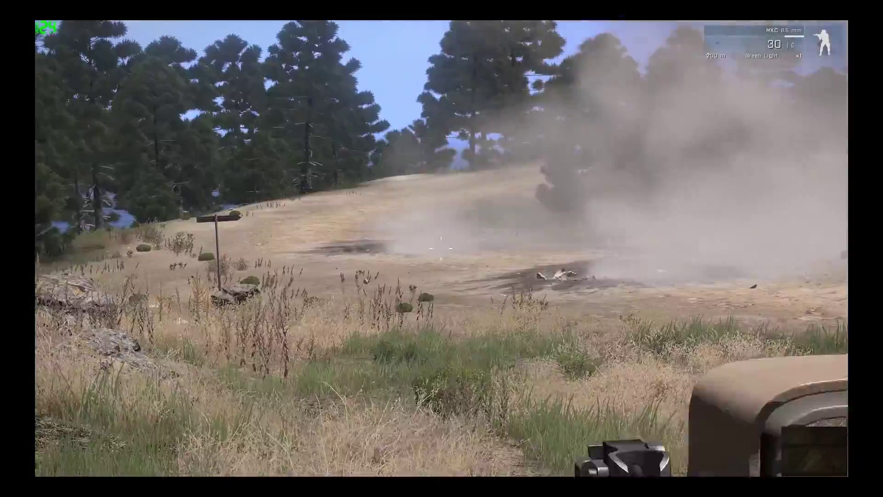
key("shift+w")
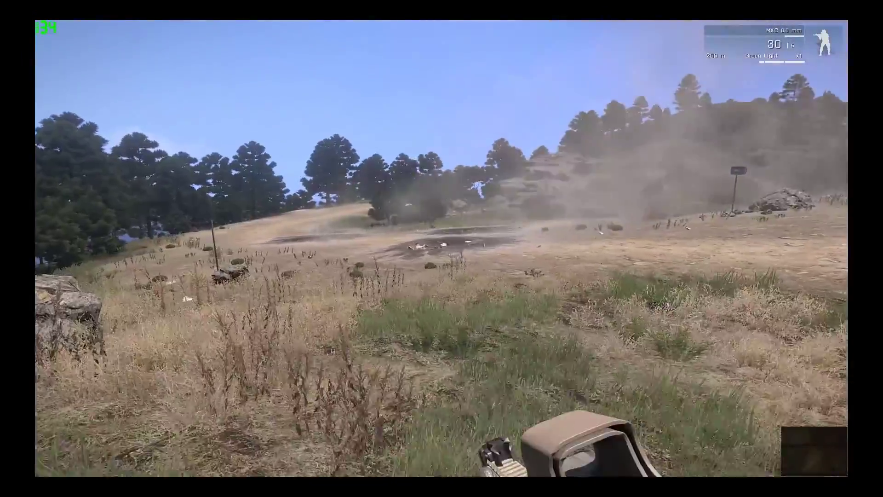
key("w")
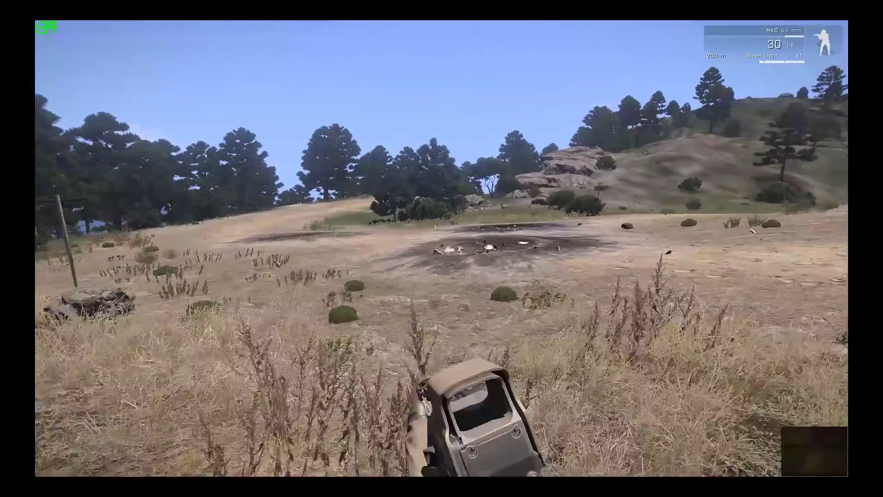
key("w")
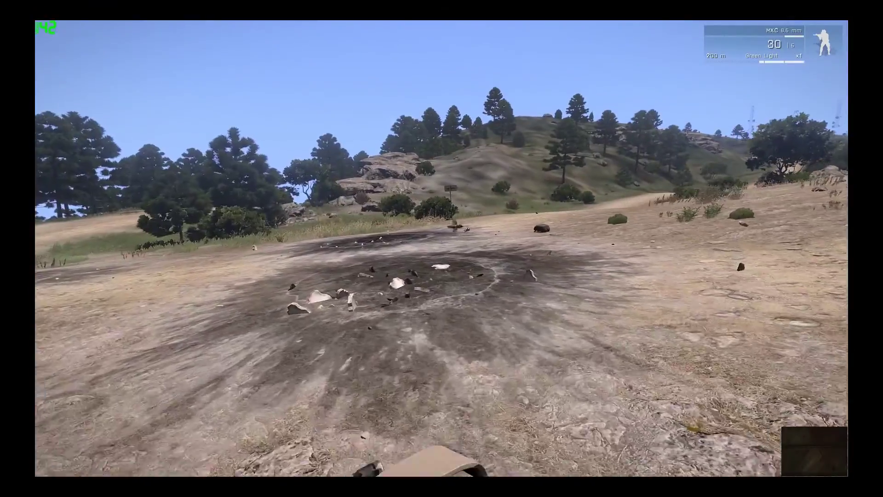
key("w")
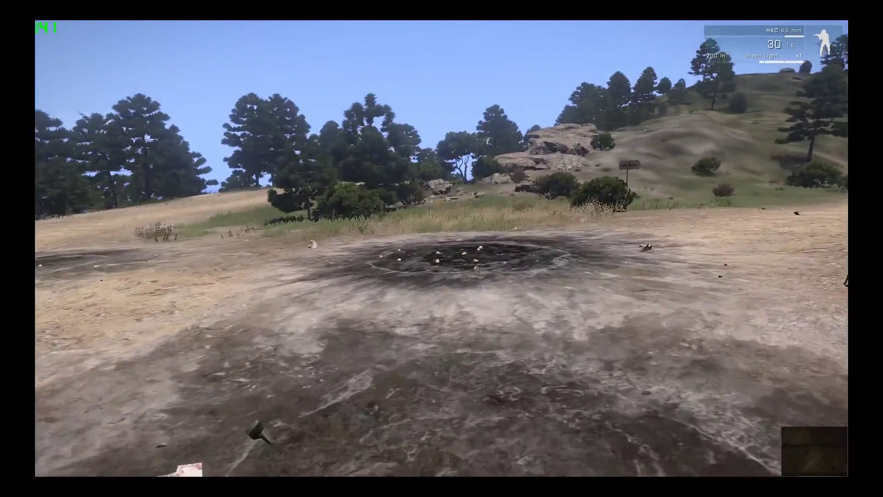
key("w")
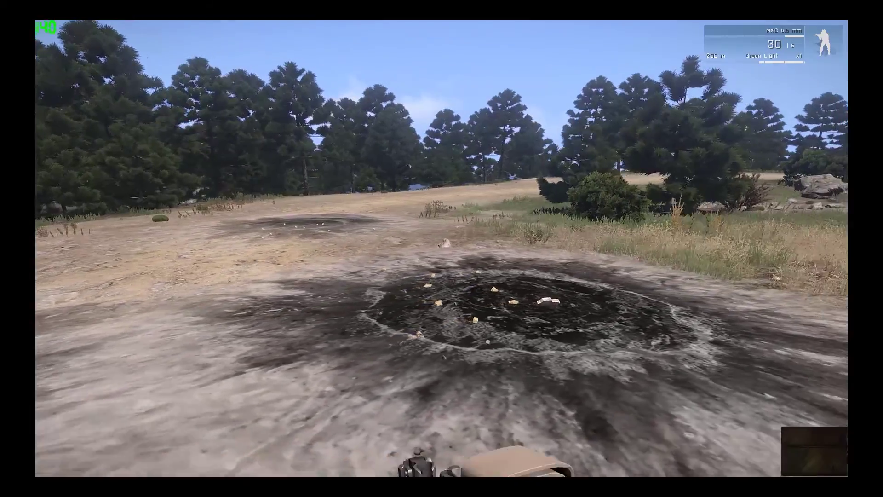
key("w")
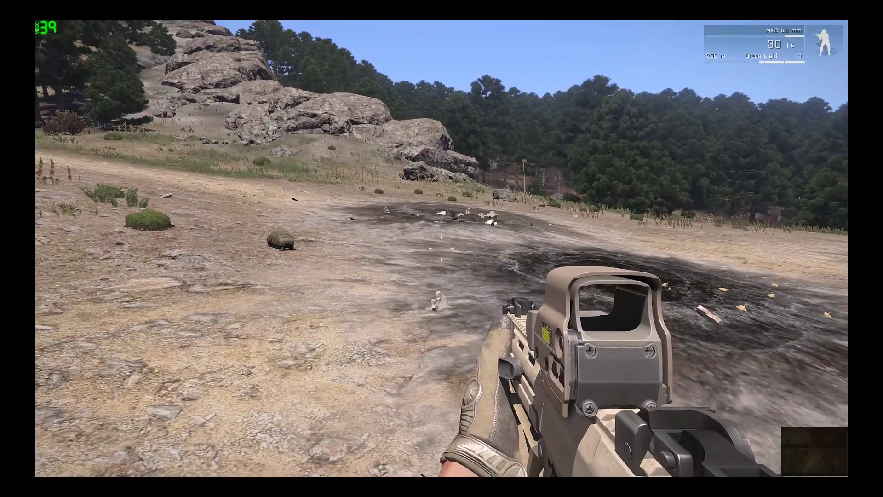
key("w")
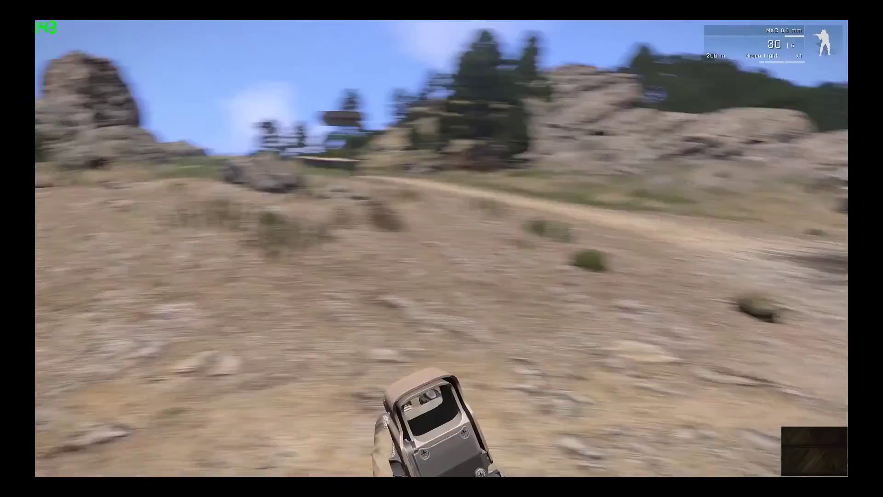